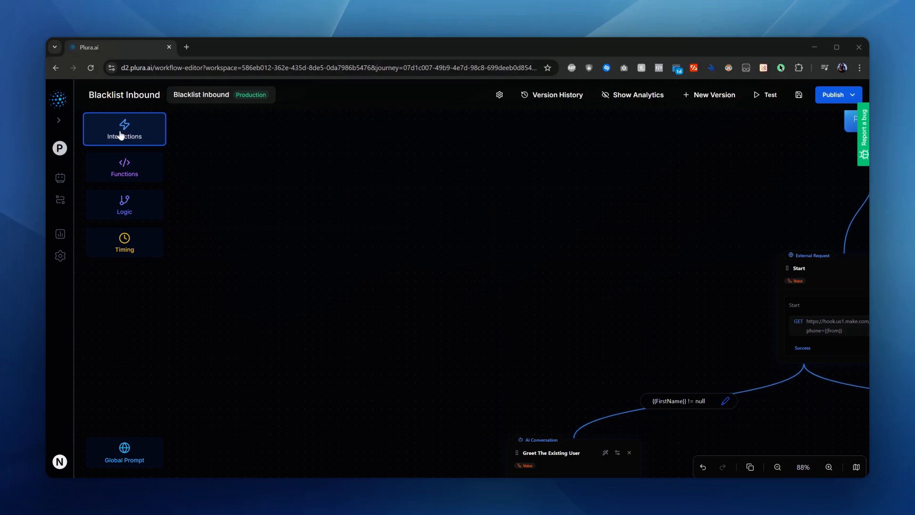
# Add an Ai Conversation interaction node to the empty canvas area beside the Start node
pyautogui.click(123, 136)
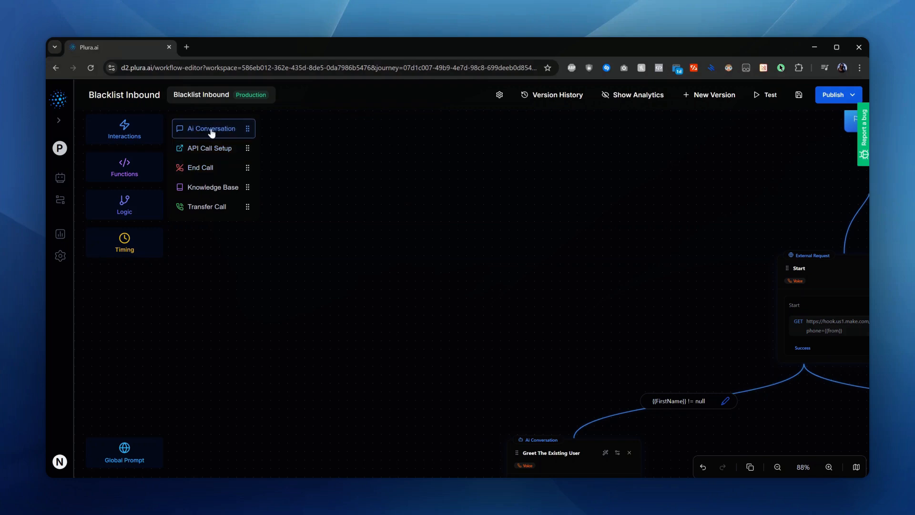
pyautogui.moveTo(214, 128); pyautogui.dragTo(432, 260)
pyautogui.scroll(-3, 327, 265)
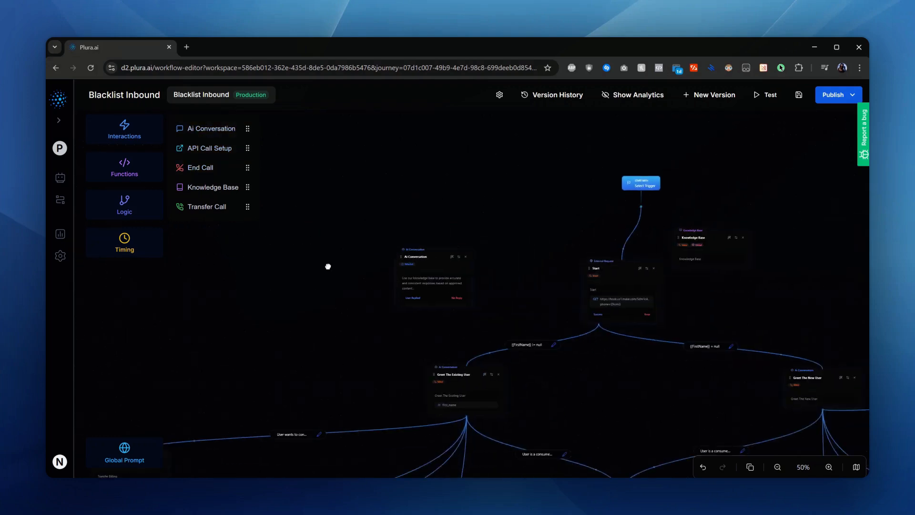
pyautogui.scroll(3, 384, 231)
pyautogui.click(384, 231)
pyautogui.click(510, 262)
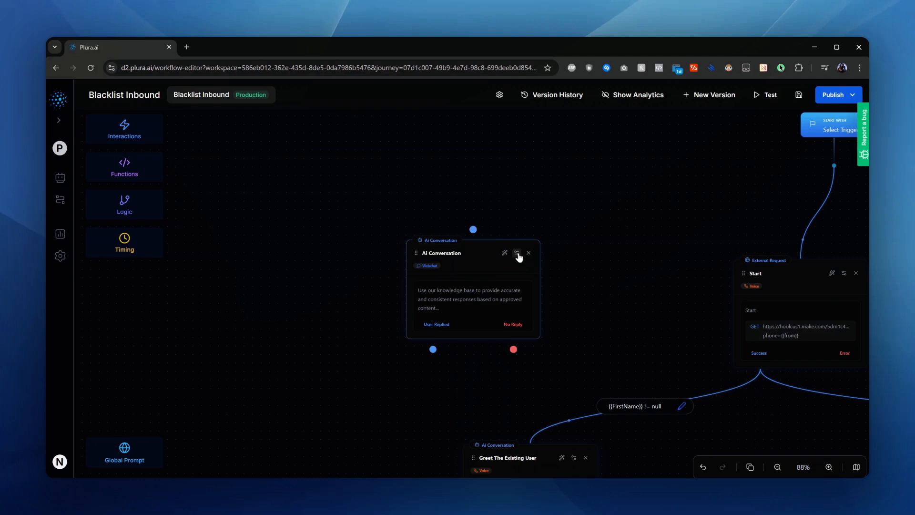
# Look at the new Ai Conversation node's Node Wizard, and return to its node configuration
pyautogui.click(517, 253)
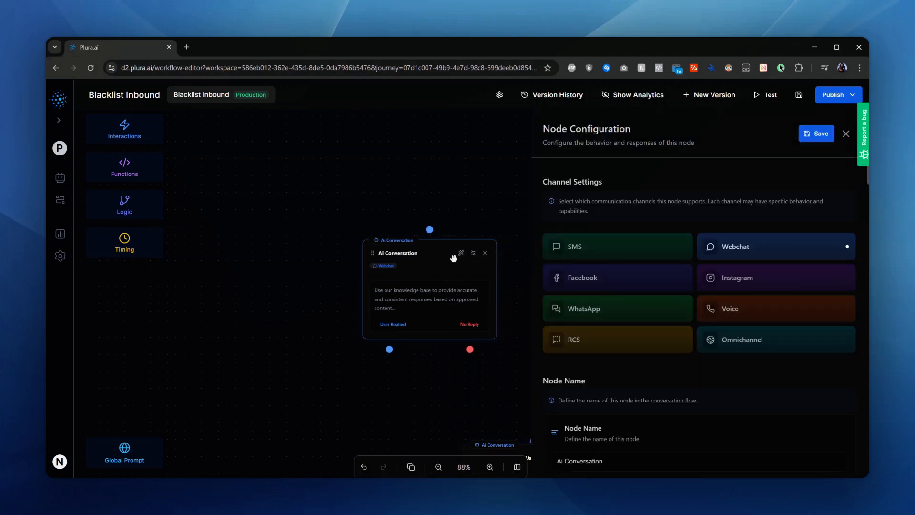
pyautogui.click(462, 254)
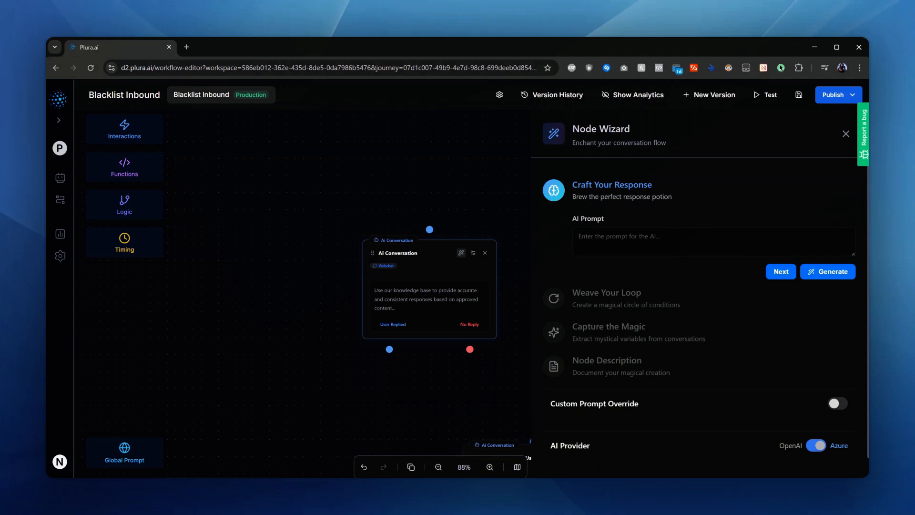
pyautogui.click(476, 253)
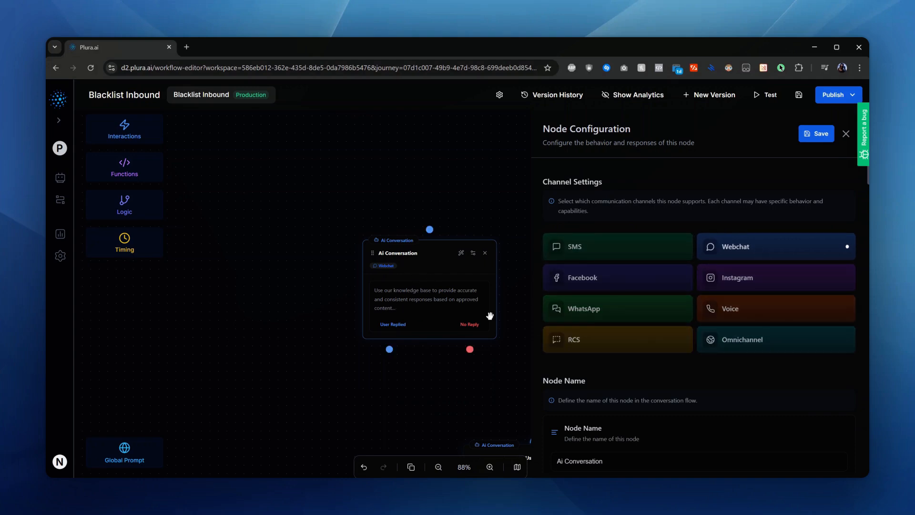
# Enable the global node setting for the Ai Conversation node, leaving the pathway label and description empty
pyautogui.scroll(-2, 691, 281)
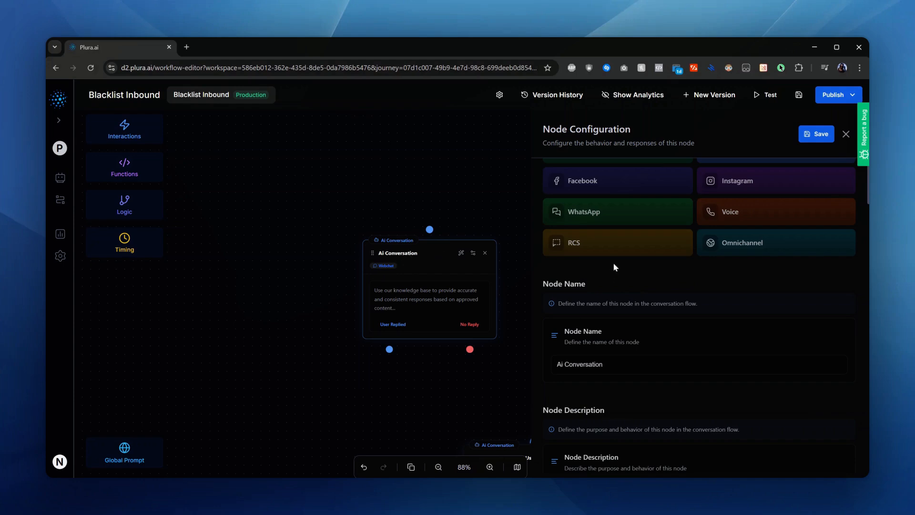
pyautogui.scroll(-3, 615, 268)
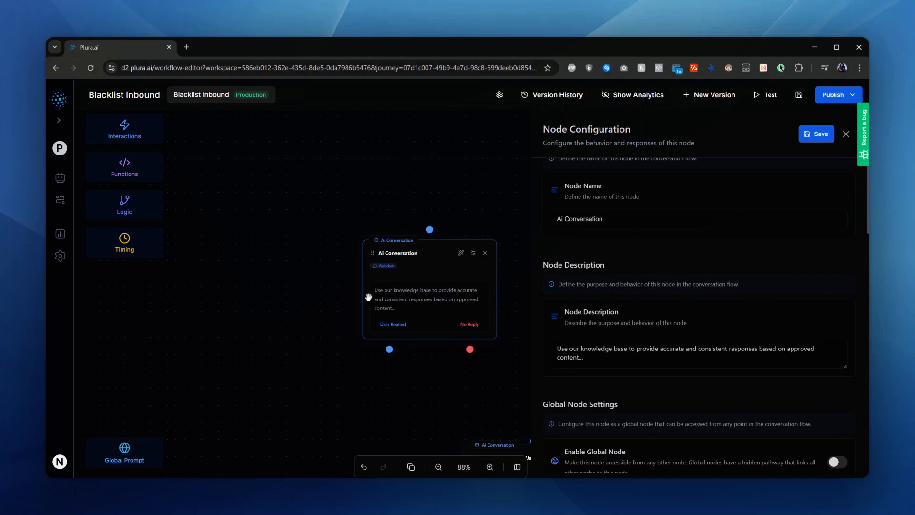
pyautogui.scroll(-4, 622, 276)
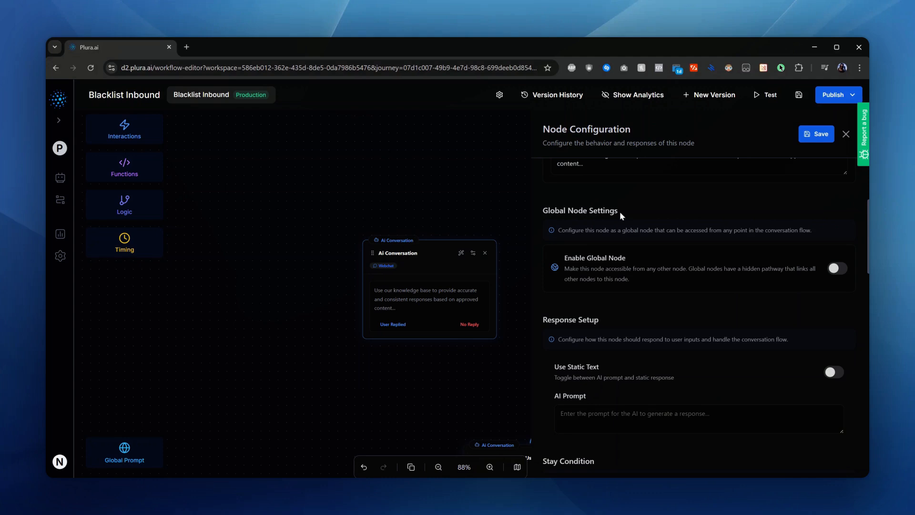
pyautogui.click(837, 268)
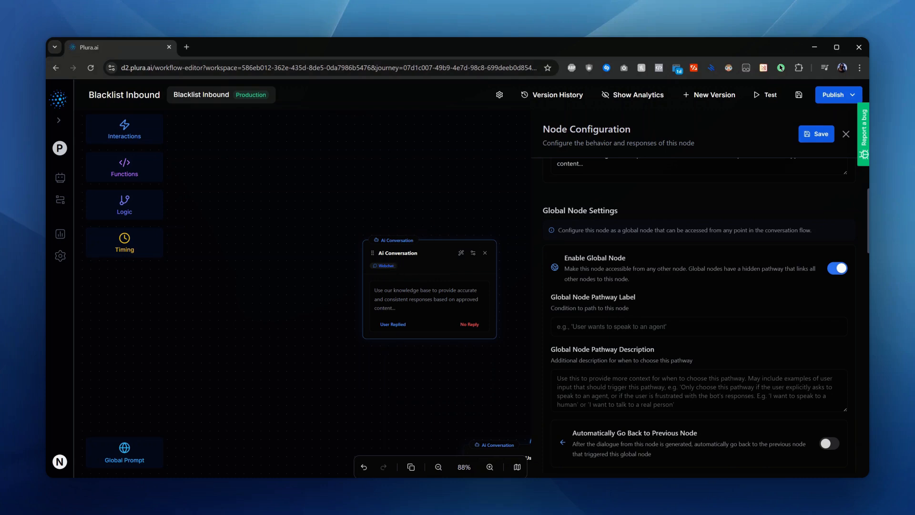
pyautogui.click(558, 327)
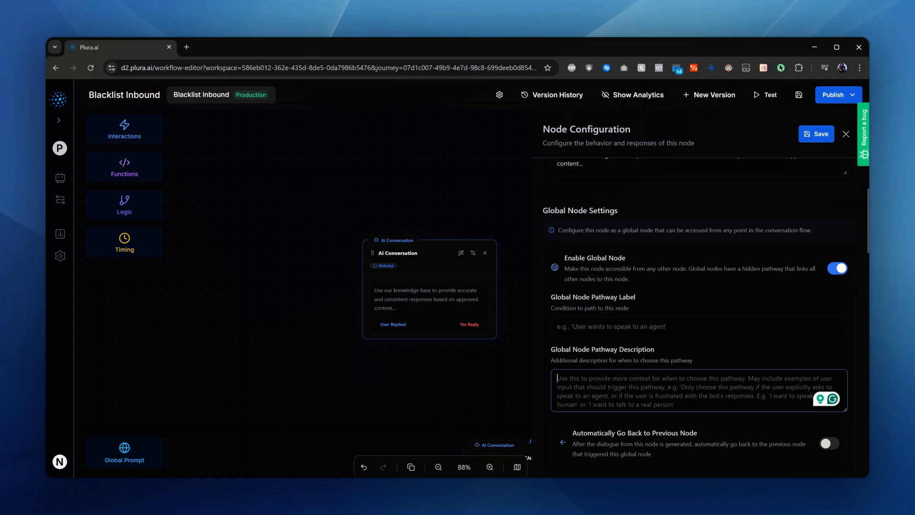
# Set the node's AI prompt to "Greet the user and grab their first name"
pyautogui.scroll(-7, 654, 265)
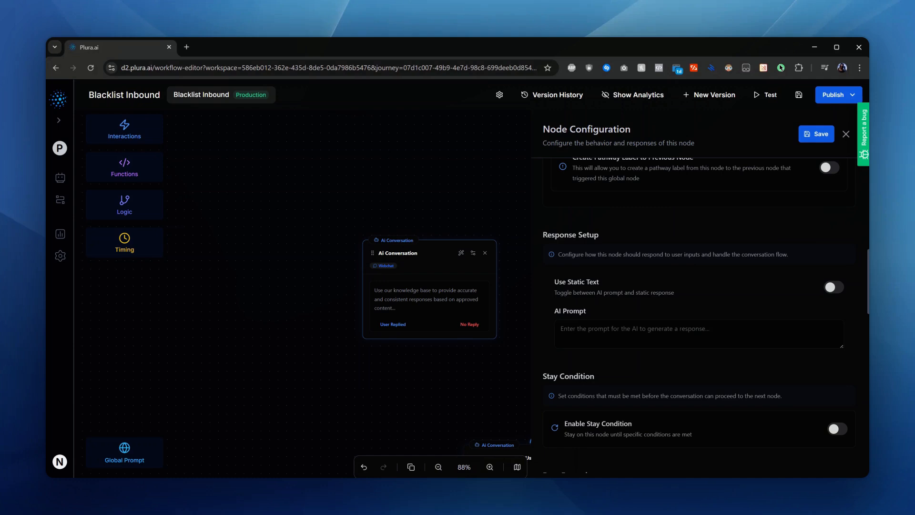
pyautogui.click(608, 327)
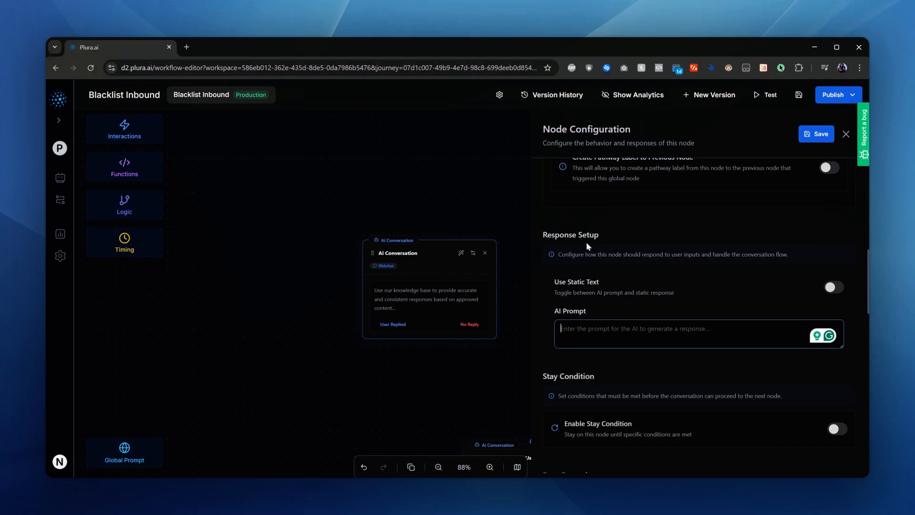
pyautogui.write('Gre')
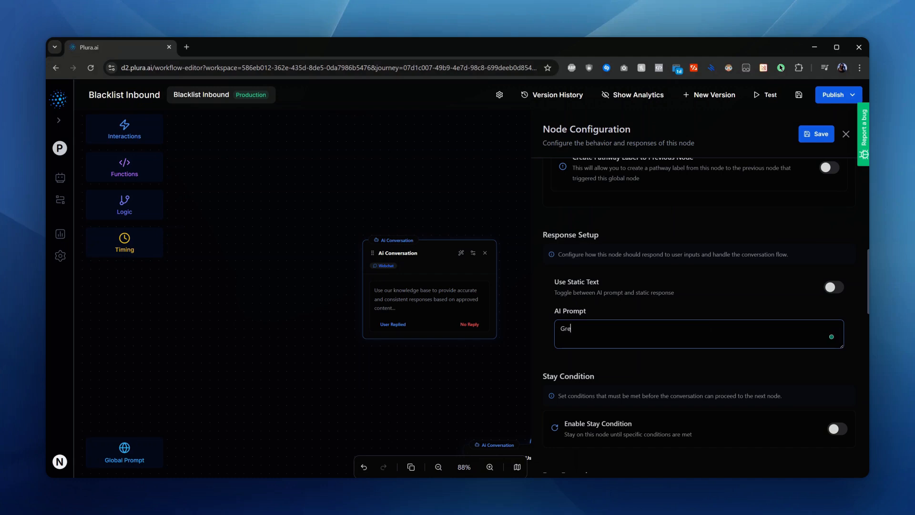
pyautogui.write('et the user and grab their first name')
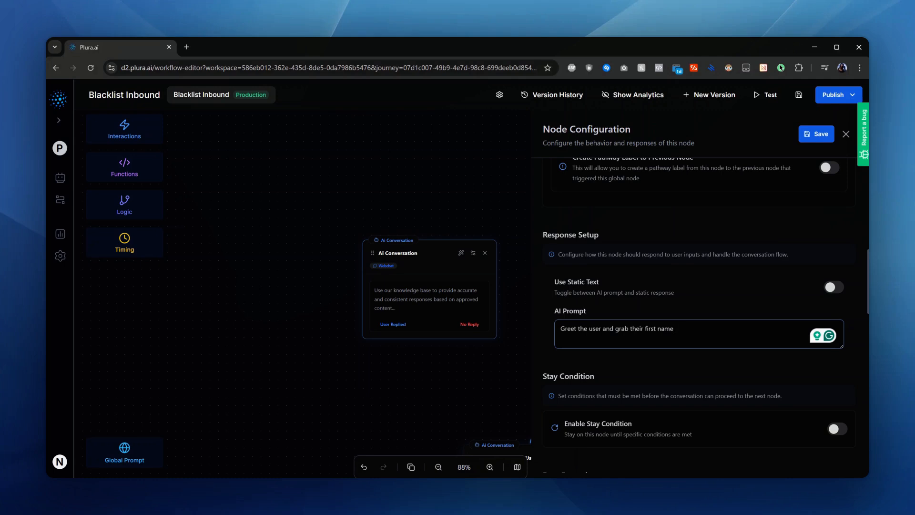
# Enable the stay condition and set its condition to "user has provided their first name"
pyautogui.scroll(-2, 580, 292)
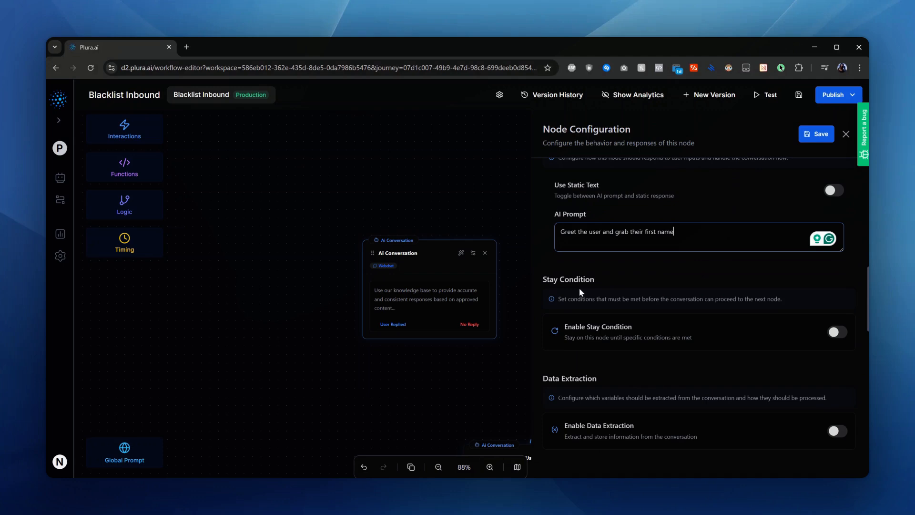
pyautogui.click(838, 332)
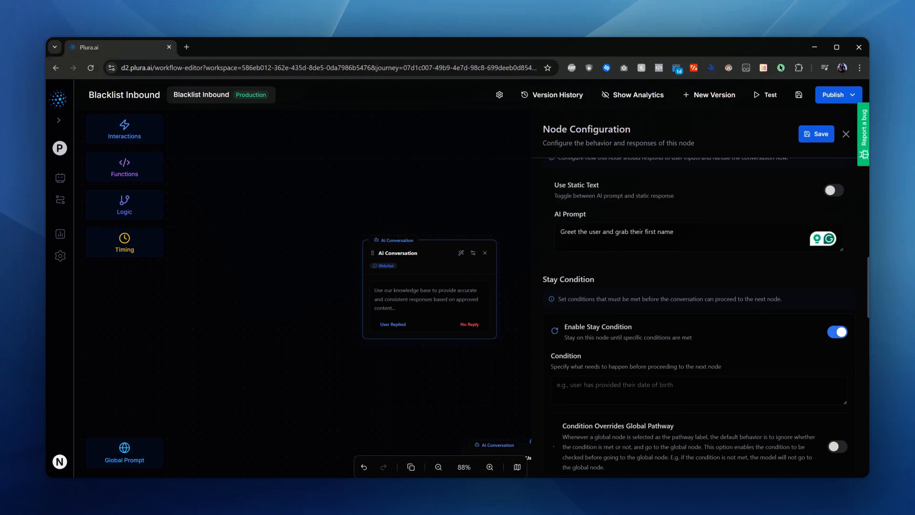
pyautogui.click(557, 384)
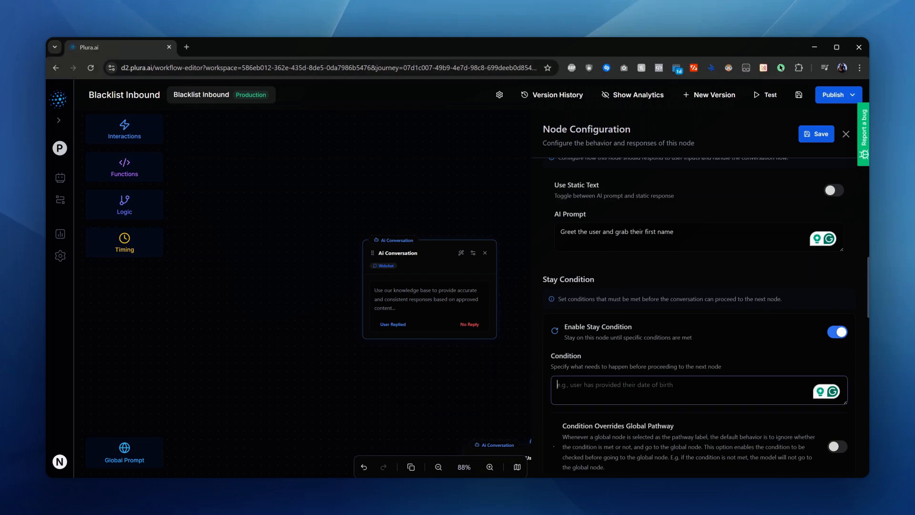
pyautogui.write('user has p')
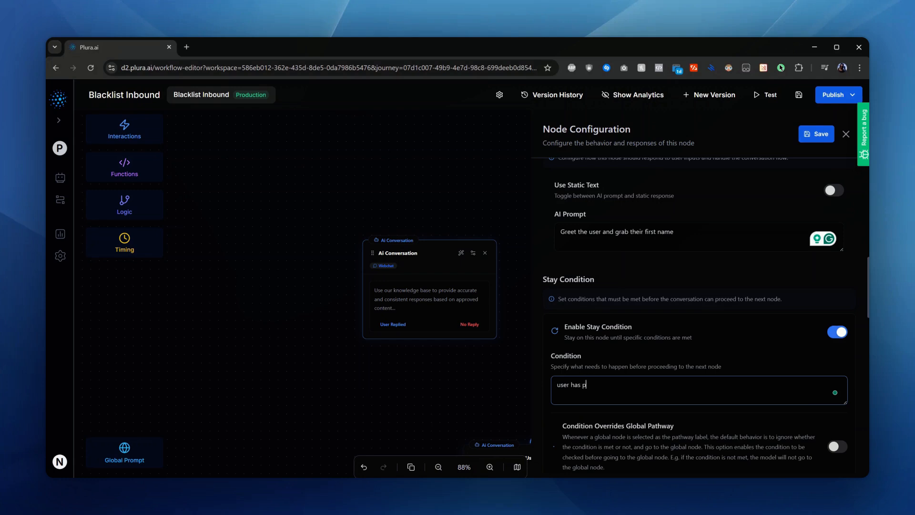
pyautogui.write('rovided their first name')
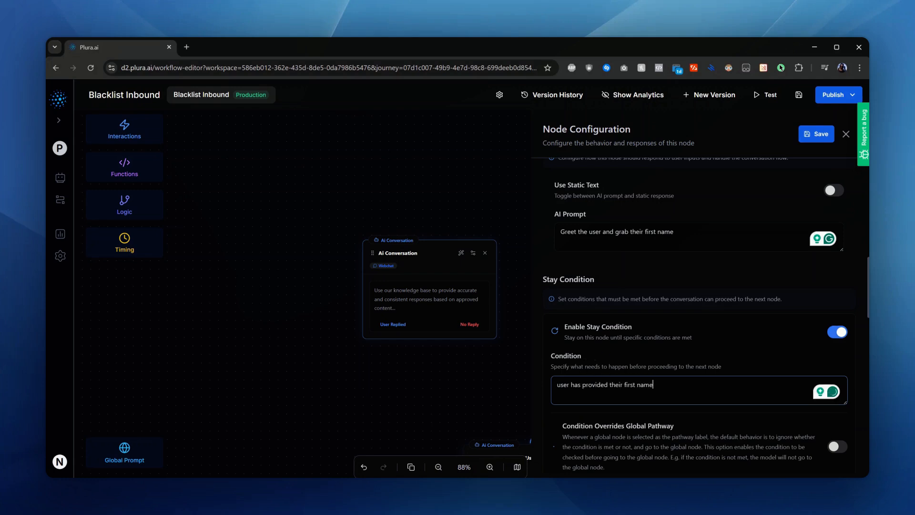
# Enable data extraction for the node and enter first_name as the variable name
pyautogui.moveTo(435, 266)
pyautogui.scroll(-5, 678, 270)
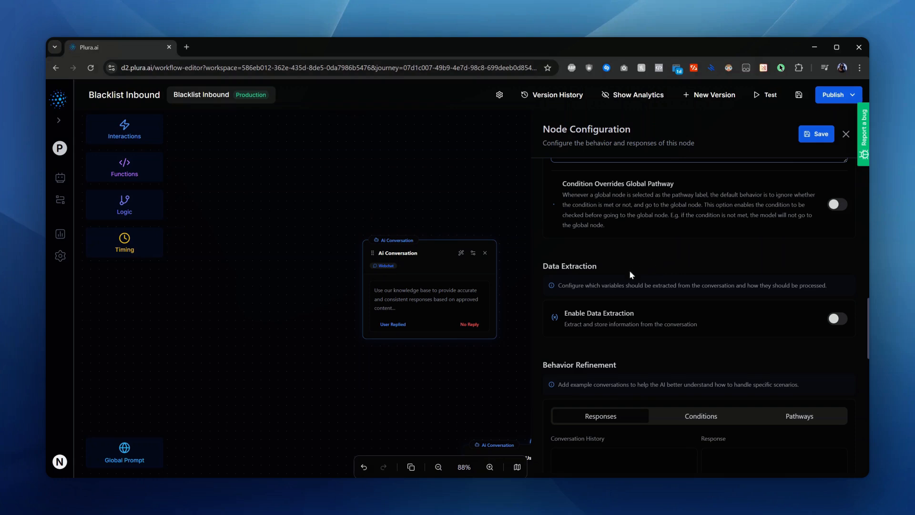
pyautogui.click(836, 318)
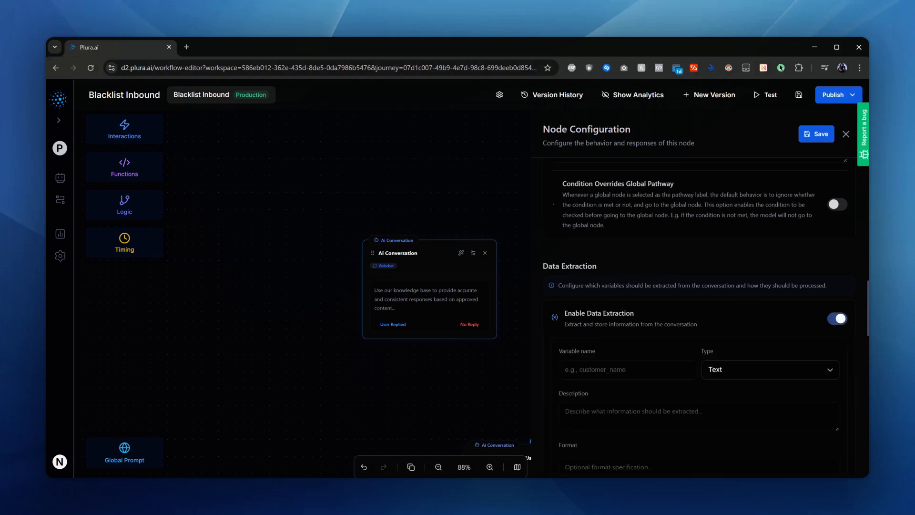
pyautogui.scroll(-1, 688, 255)
pyautogui.scroll(-2, 689, 255)
pyautogui.scroll(1, 686, 256)
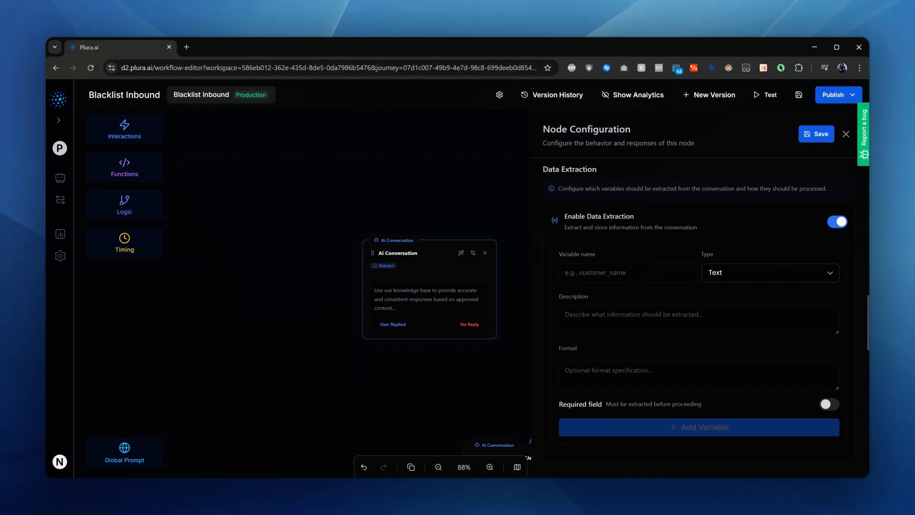
pyautogui.click(628, 273)
pyautogui.write('first')
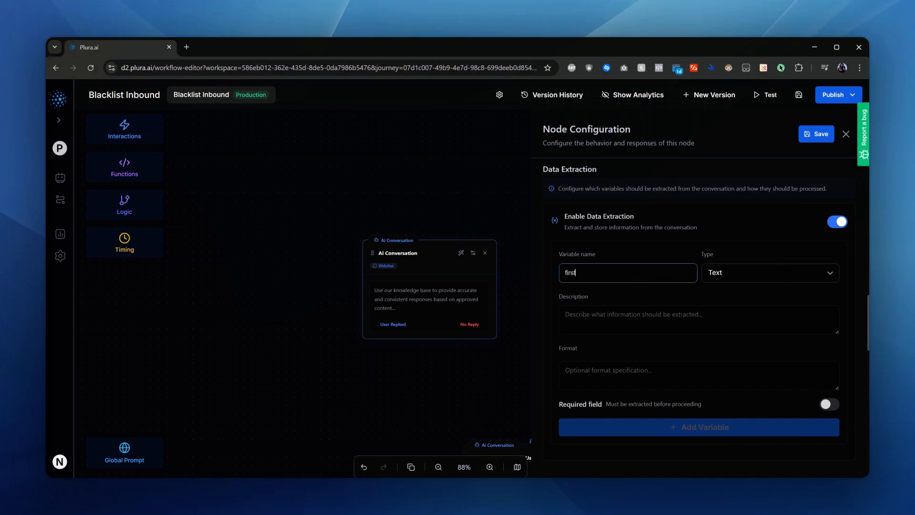
pyautogui.write('_name')
# Look over the description and format fields and the available data types for the first_name variable
pyautogui.click(567, 314)
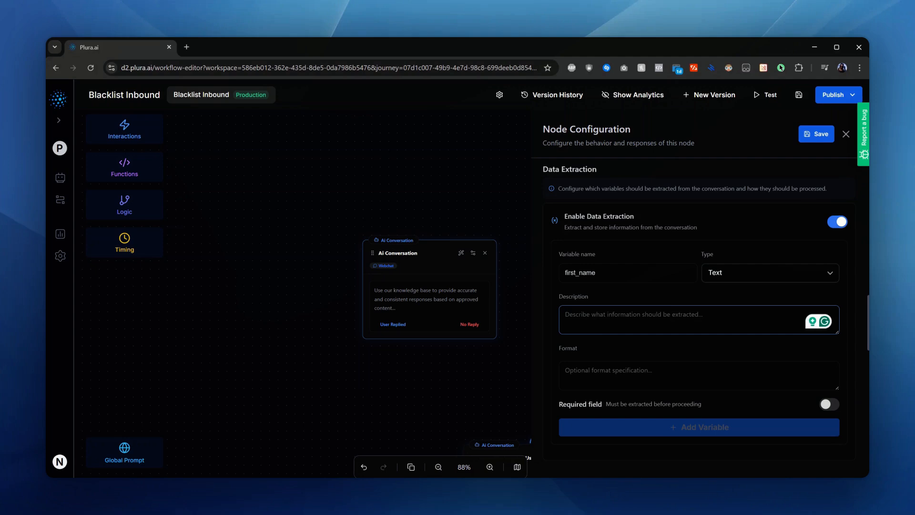
pyautogui.click(567, 370)
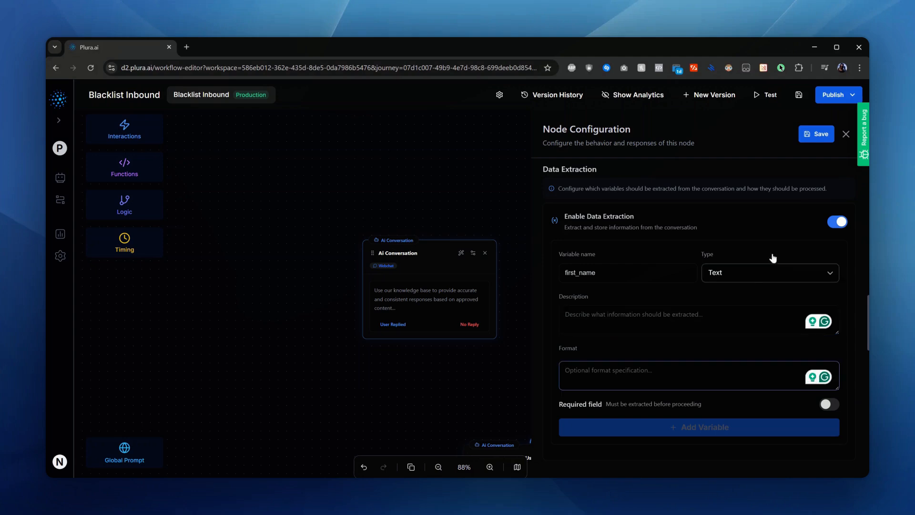
pyautogui.click(758, 276)
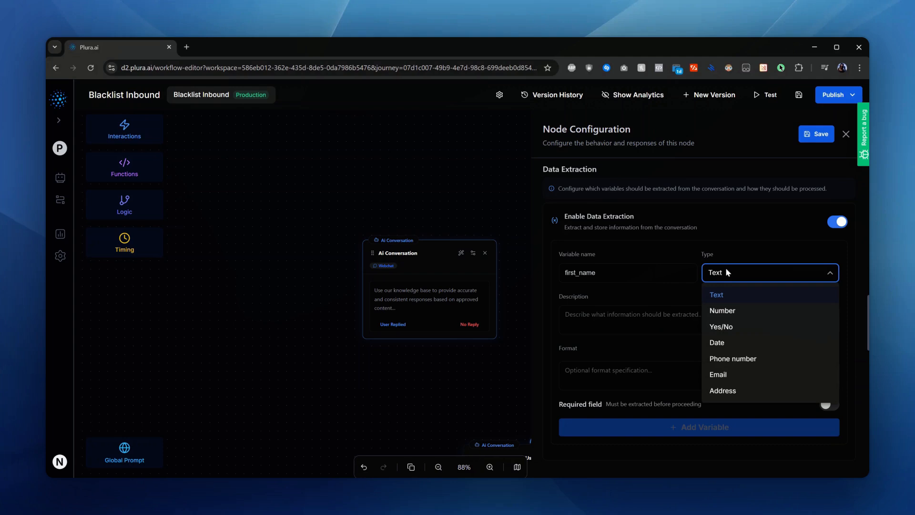
# Review the Conditions and Pathways example fields under Behavior Refinement and the Webchat Setup options
pyautogui.scroll(-5, 688, 265)
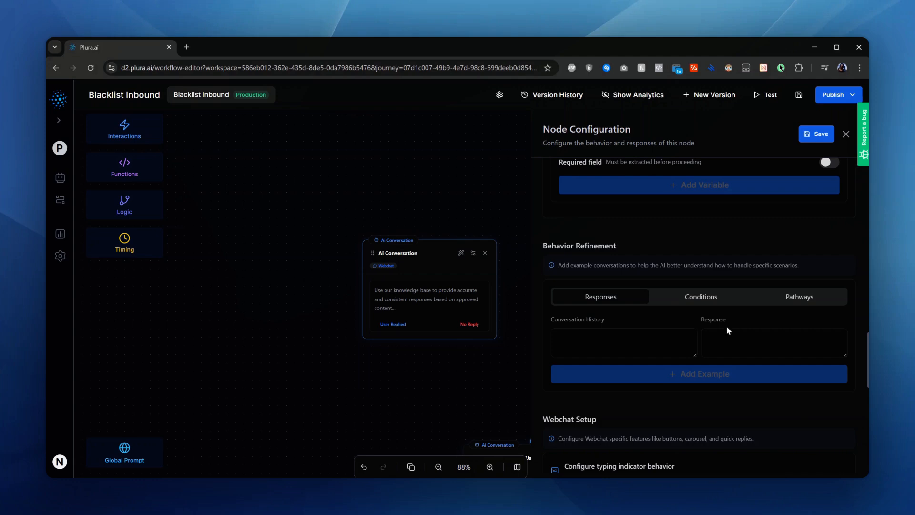
pyautogui.click(706, 300)
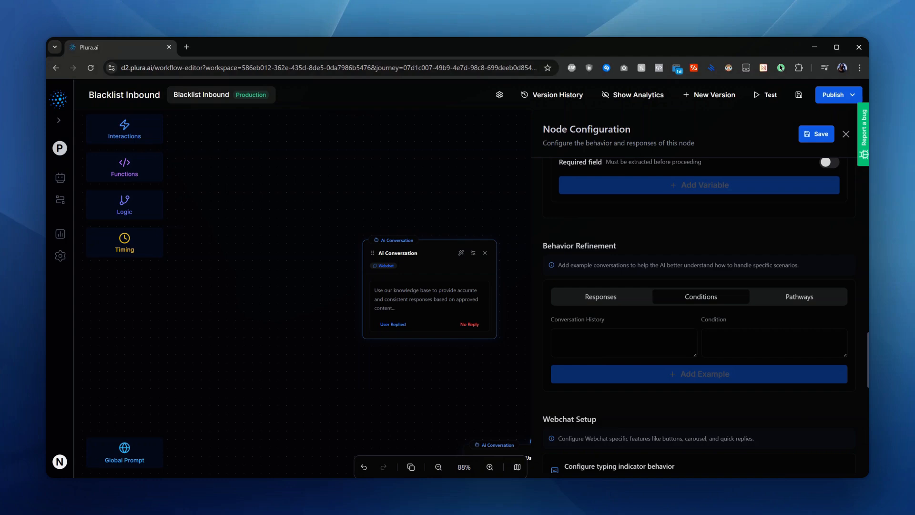
pyautogui.click(804, 298)
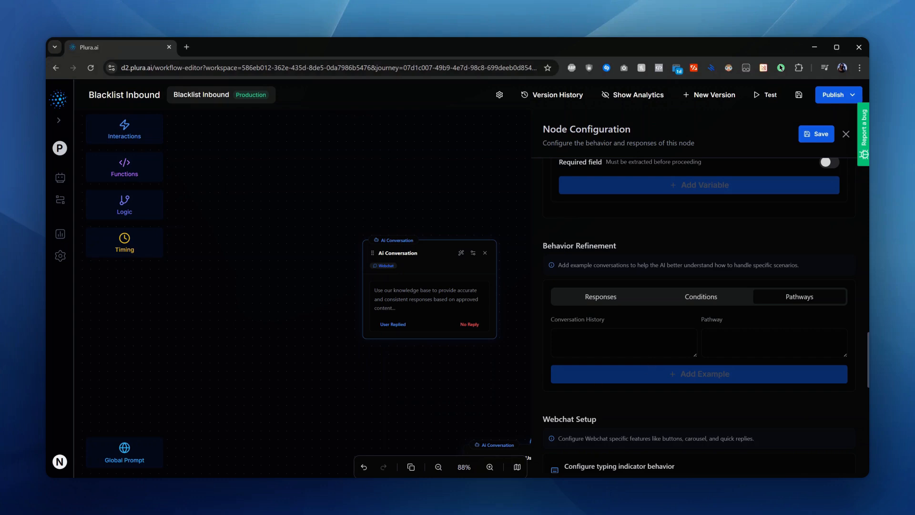
pyautogui.scroll(-10, 716, 279)
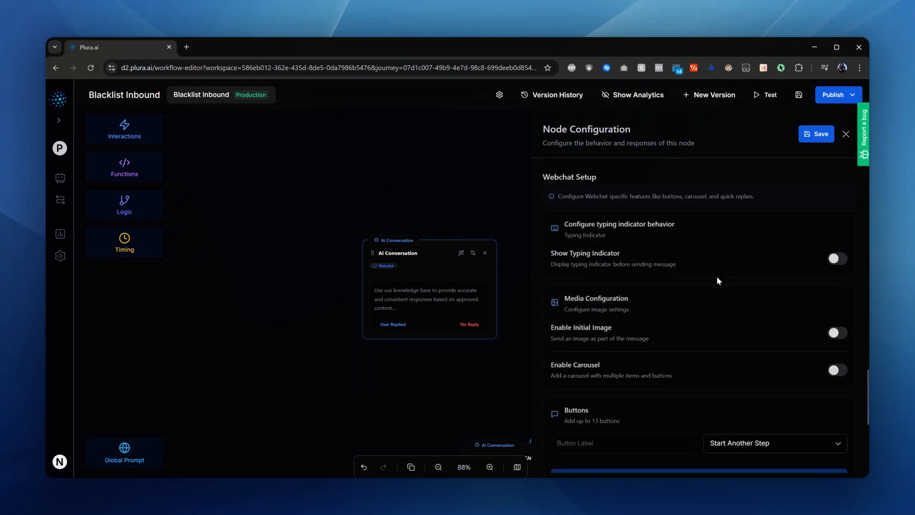
# Switch the node's communication channel to Voice
pyautogui.scroll(6, 771, 217)
pyautogui.scroll(15, 771, 217)
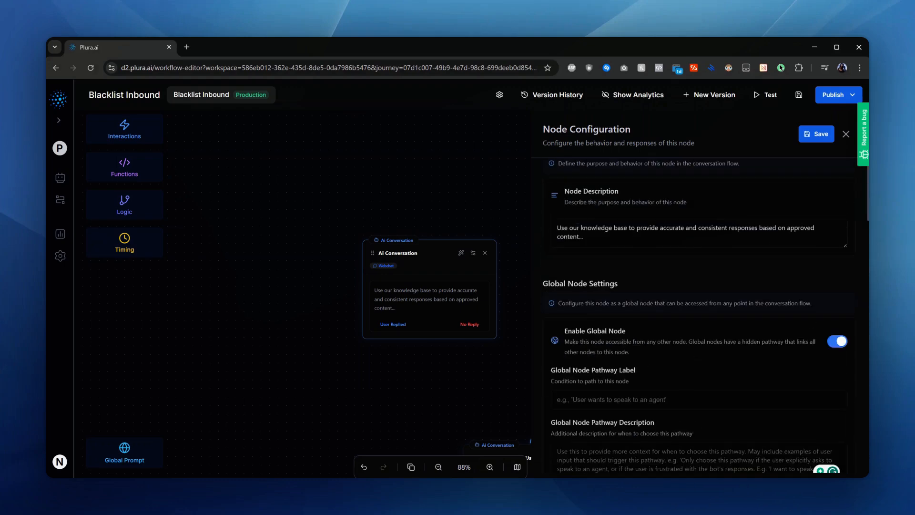
pyautogui.click(746, 304)
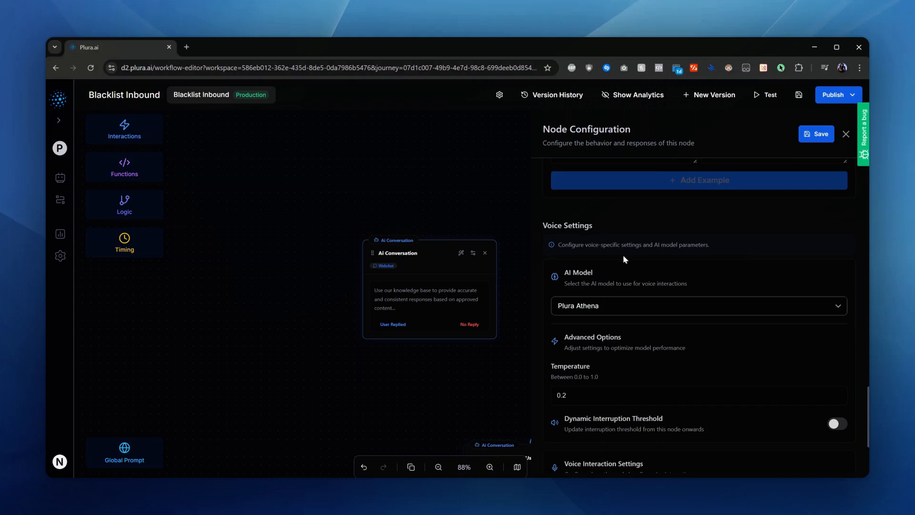
# Review the voice settings and enable Wait for User's Response for the node
pyautogui.scroll(-2, 622, 254)
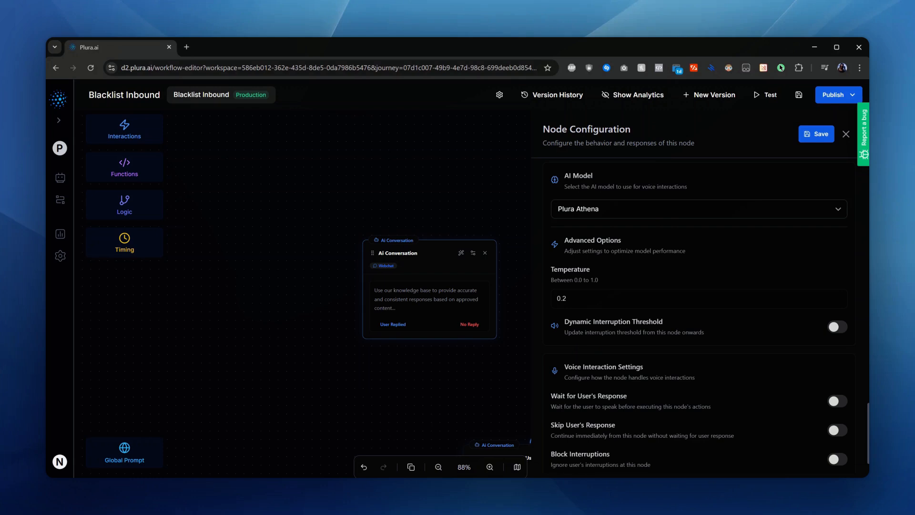
pyautogui.scroll(-1, 650, 322)
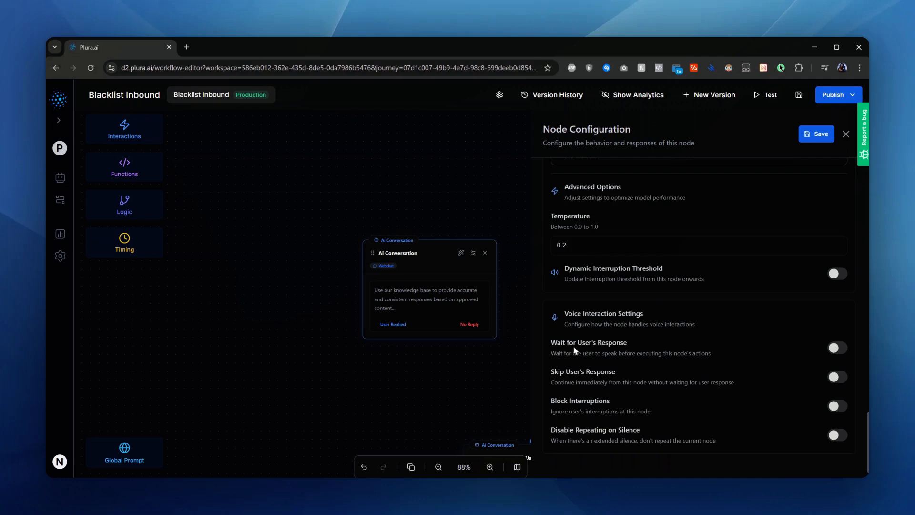
pyautogui.click(839, 348)
pyautogui.moveTo(411, 294)
pyautogui.moveTo(472, 327)
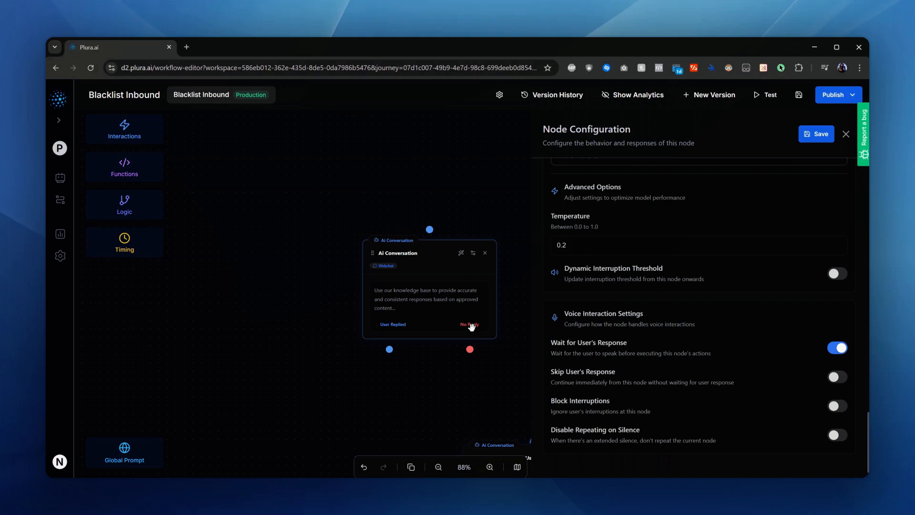